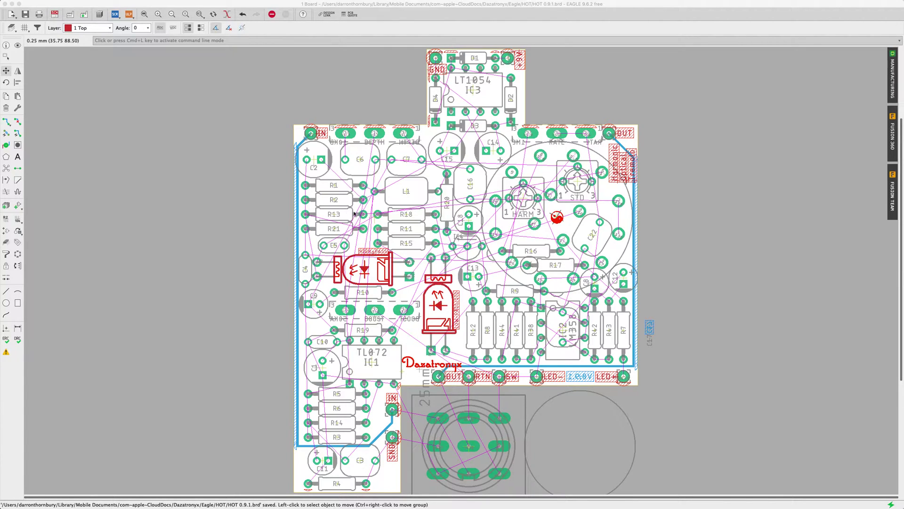
scroll(446, 285, down, 1)
scroll(674, 183, up, 1)
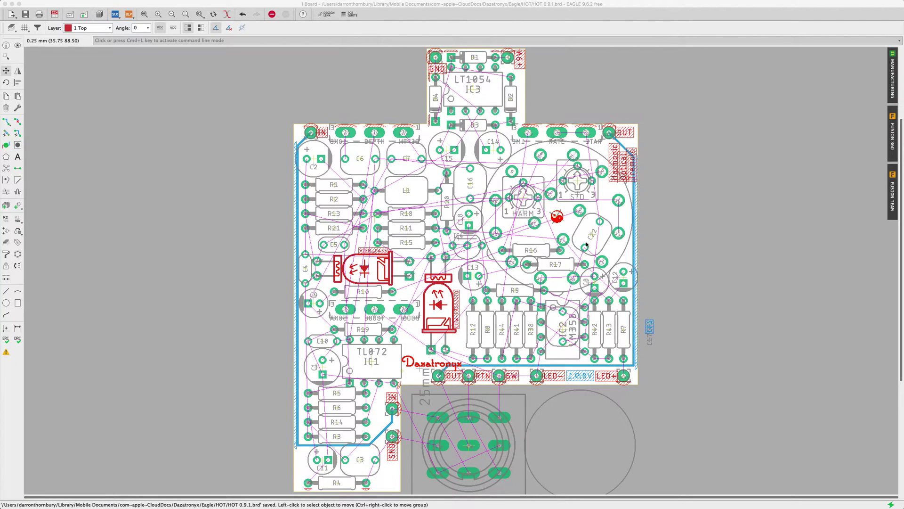
scroll(586, 244, down, 1)
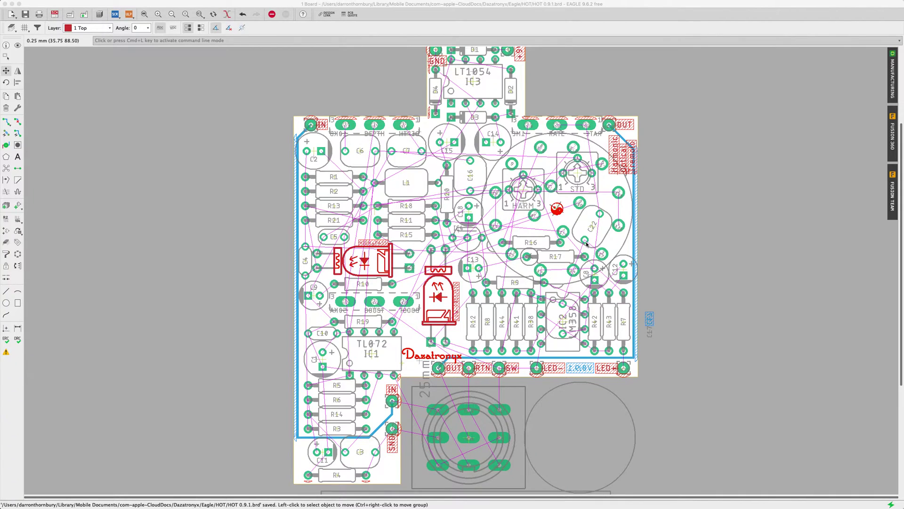
scroll(519, 241, up, 1)
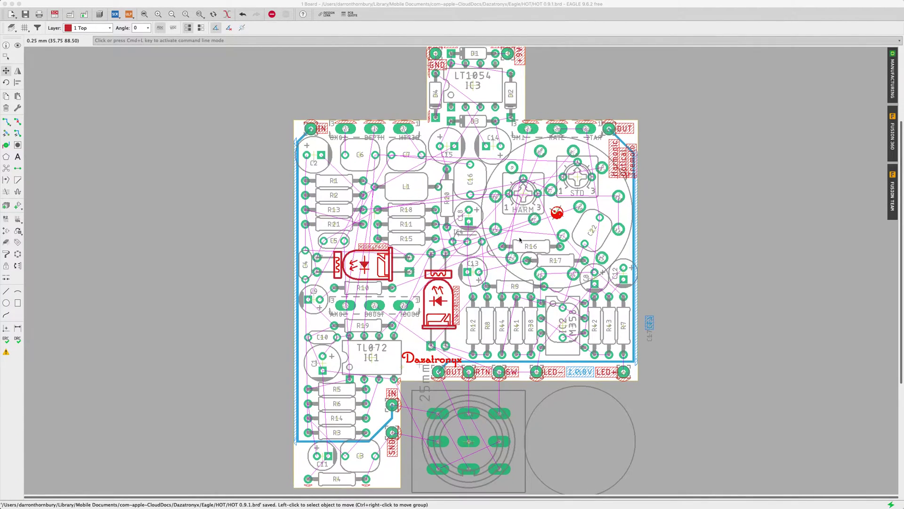
scroll(510, 238, up, 1)
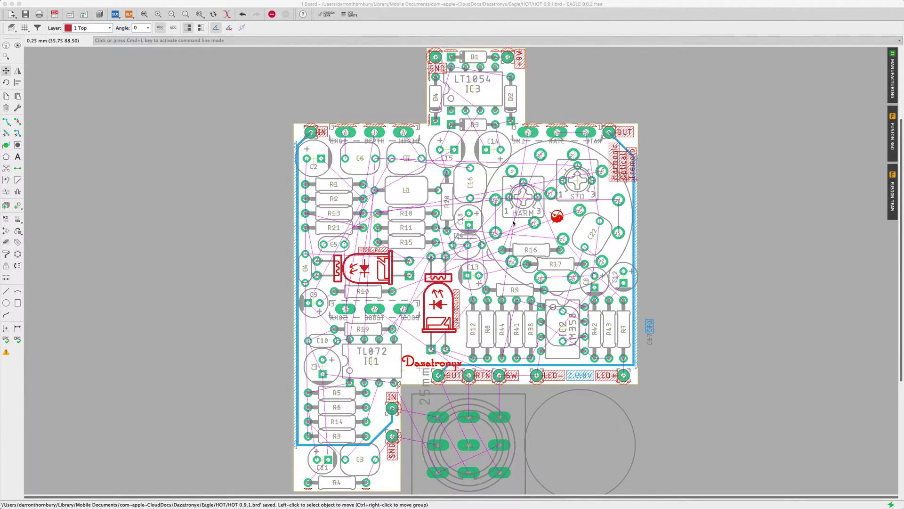
scroll(513, 222, up, 2)
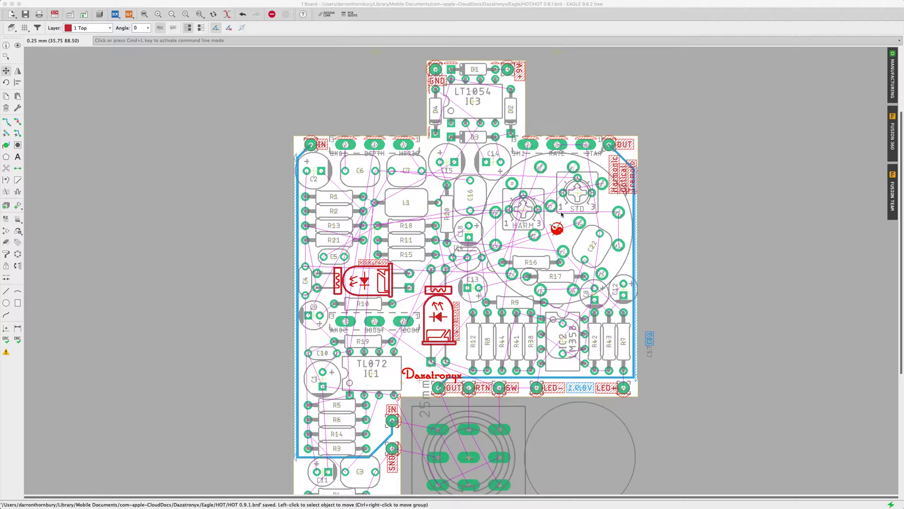
scroll(562, 214, down, 1)
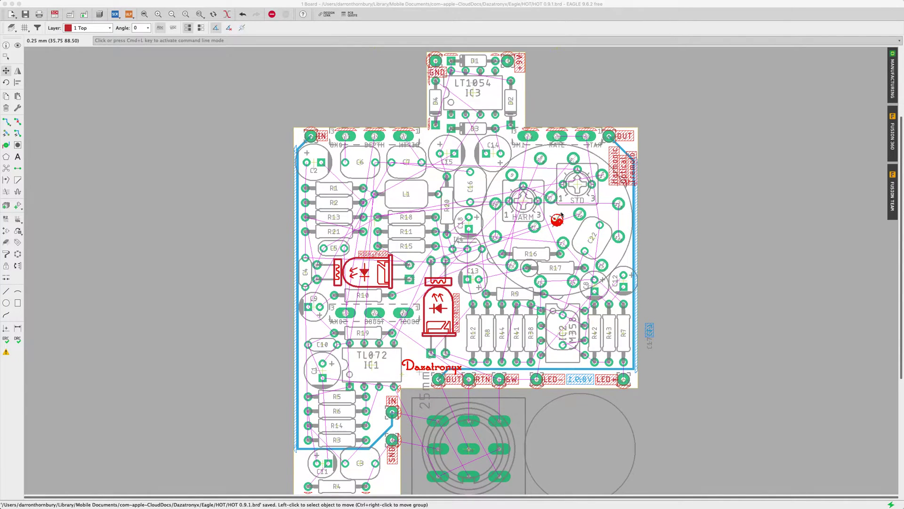
scroll(561, 214, down, 1)
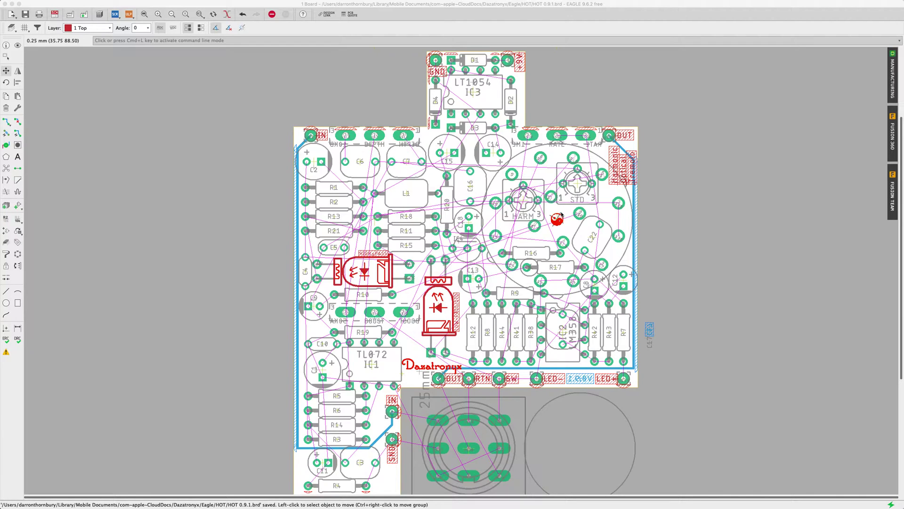
scroll(561, 215, up, 2)
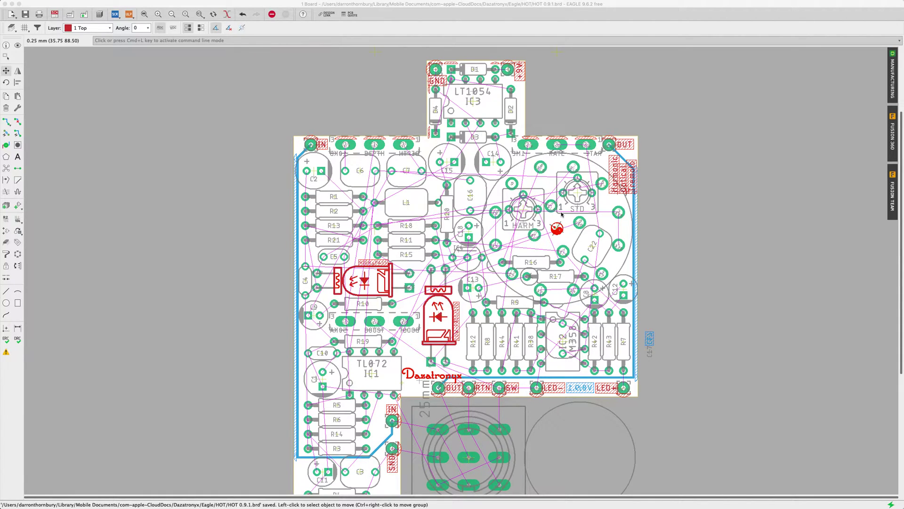
scroll(210, 196, down, 2)
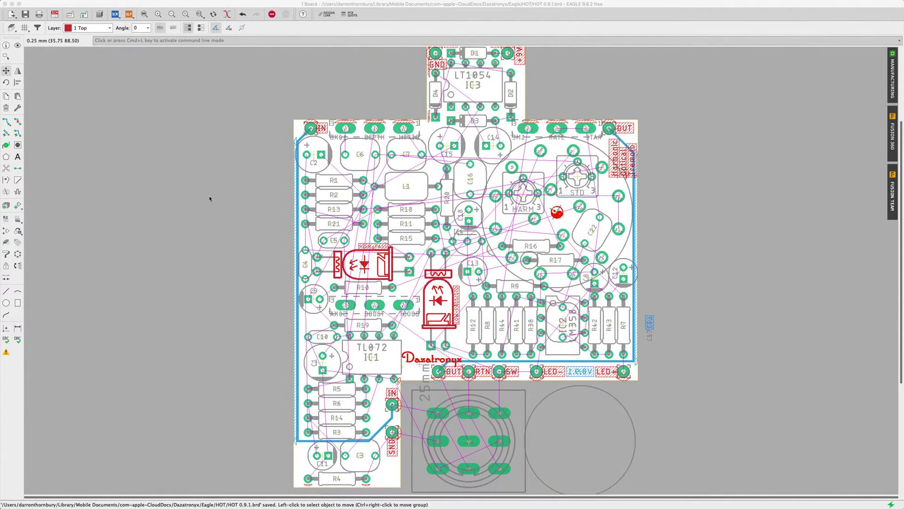
scroll(209, 198, up, 2)
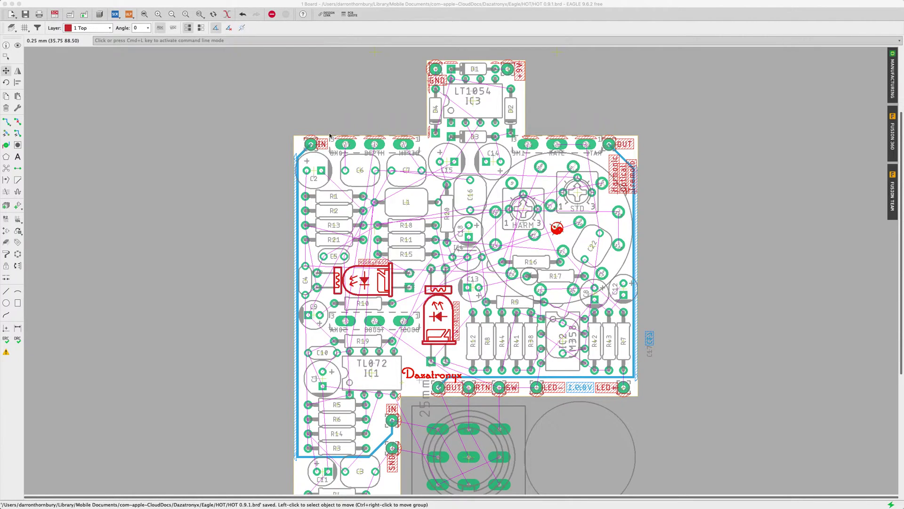
scroll(311, 171, down, 2)
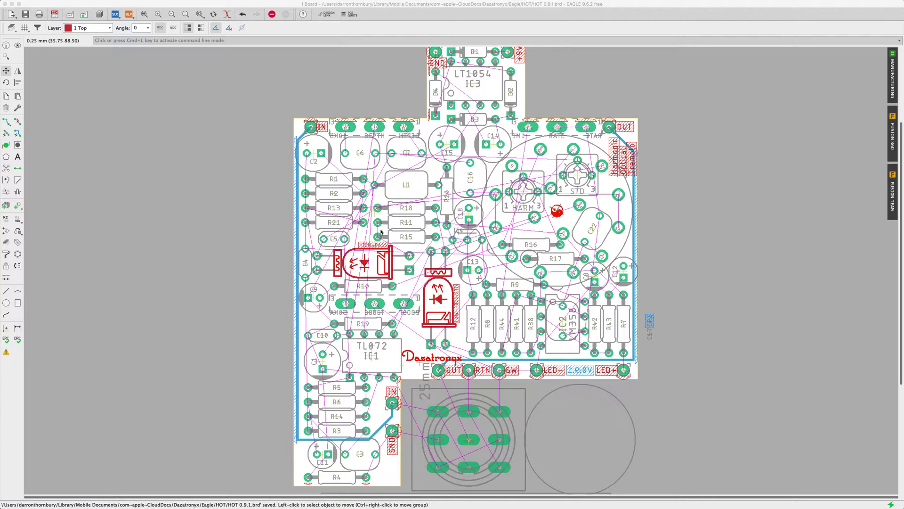
scroll(381, 231, up, 1)
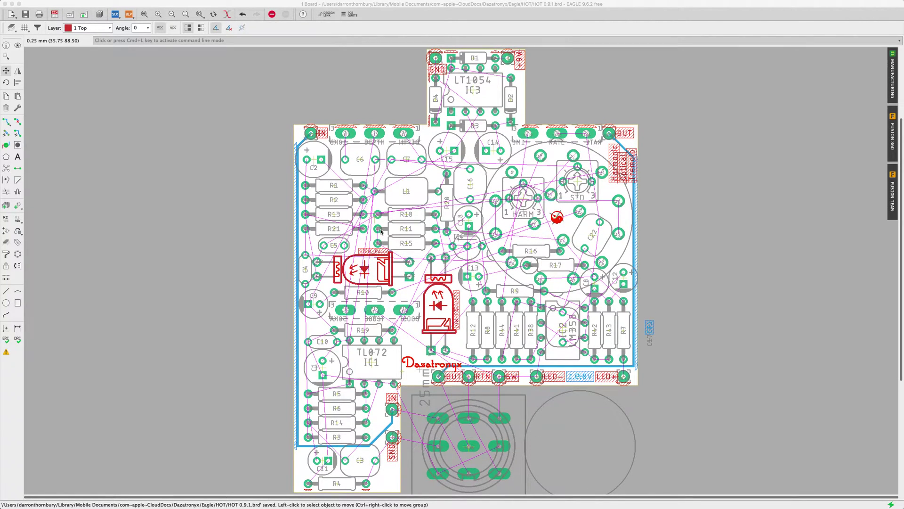
scroll(382, 231, down, 1)
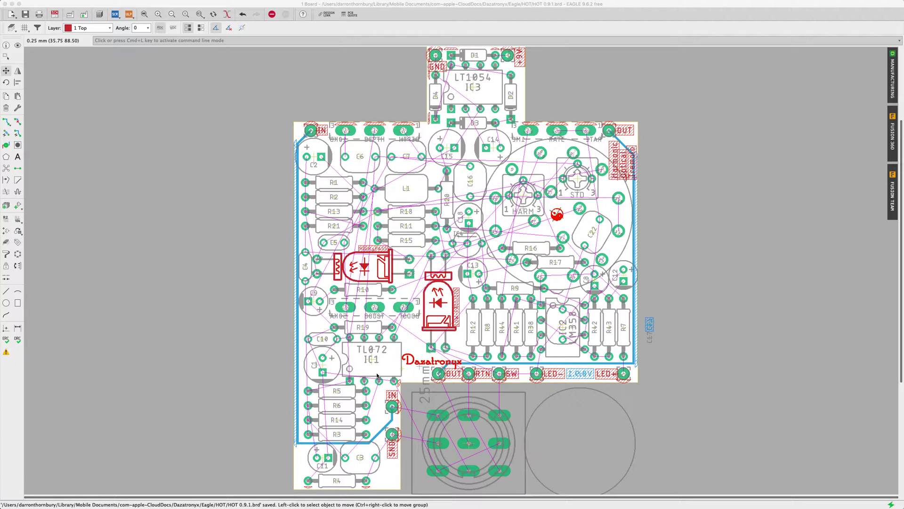
scroll(412, 311, up, 2)
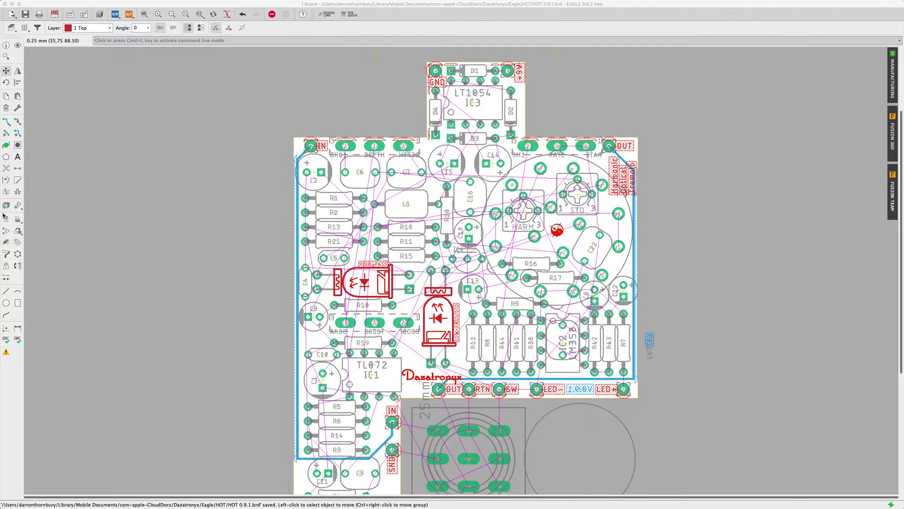
Step: Set the autorouter's maximum number of running threads and start routing the board with high effort and the TopRouter variant
click(17, 133)
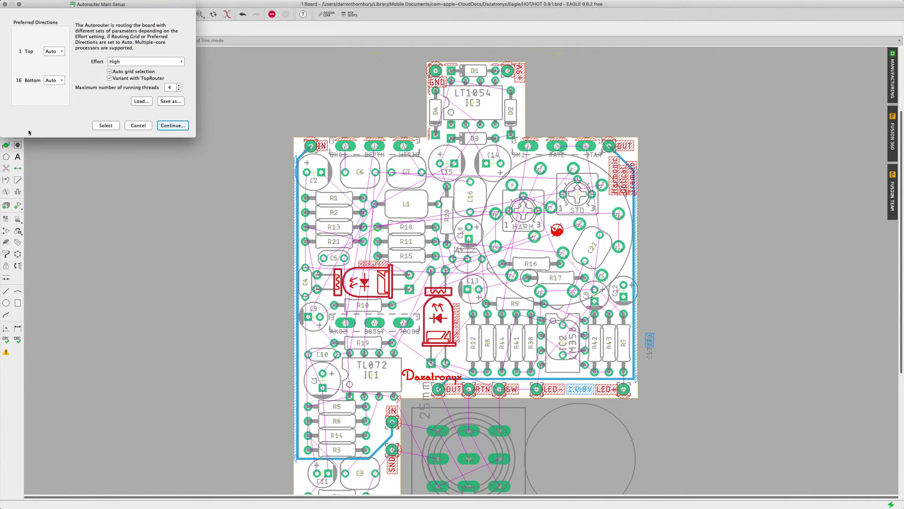
click(179, 86)
click(172, 125)
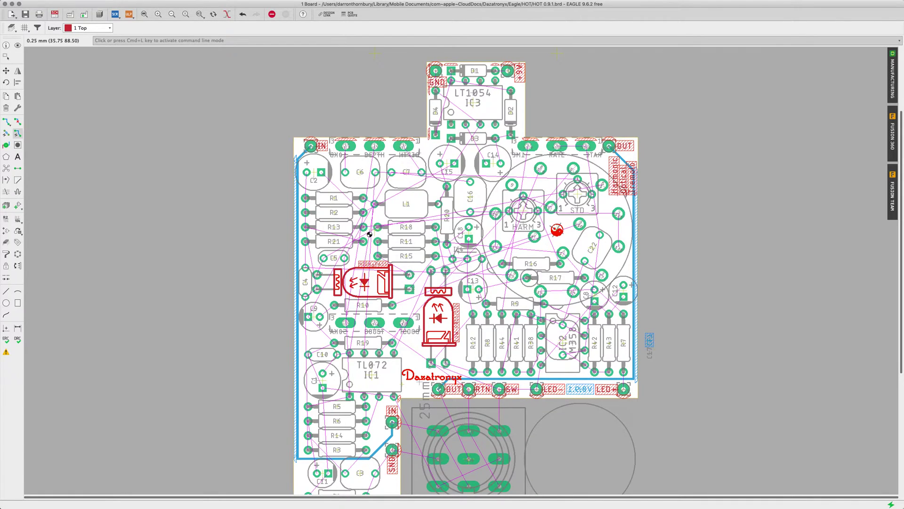
click(364, 291)
Step: Move the Routing Variants dialog clear of the circuit board and enlarge it to show the variant list
drag(402, 164, 772, 42)
drag(822, 178, 803, 252)
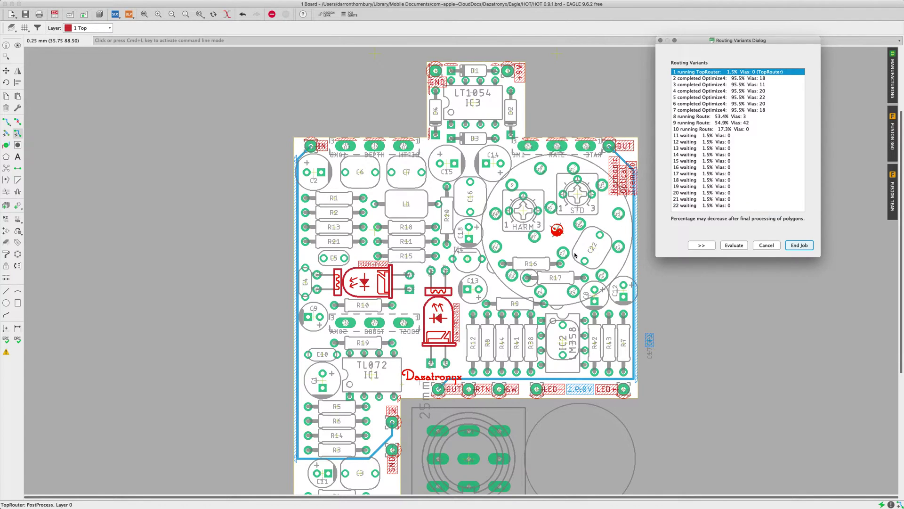
scroll(586, 250, down, 1)
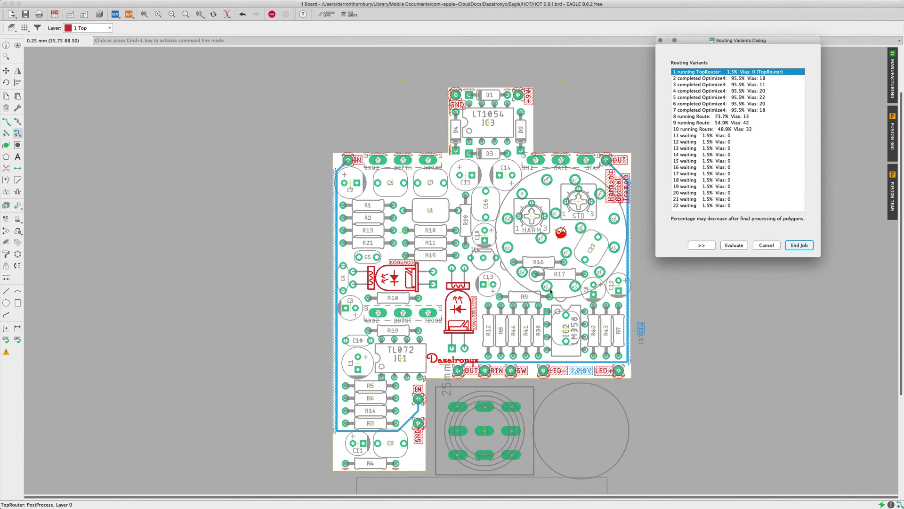
scroll(540, 348, up, 2)
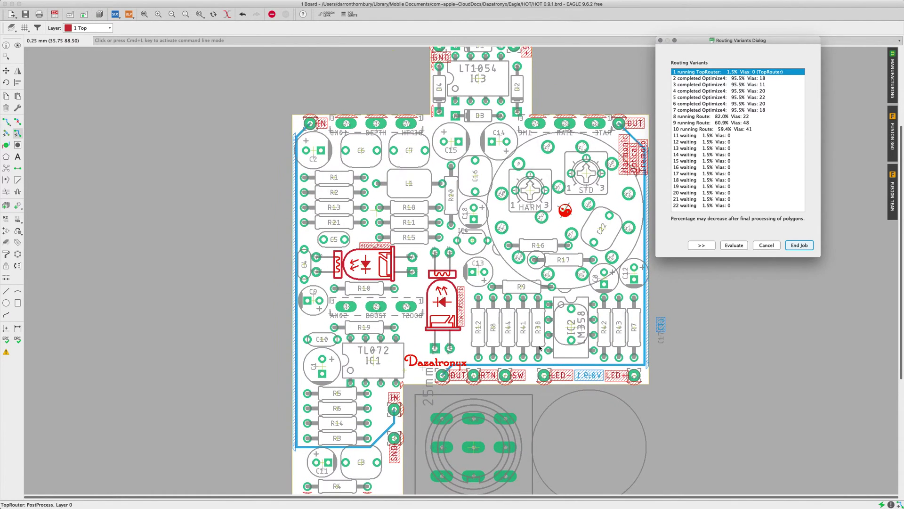
scroll(540, 348, down, 1)
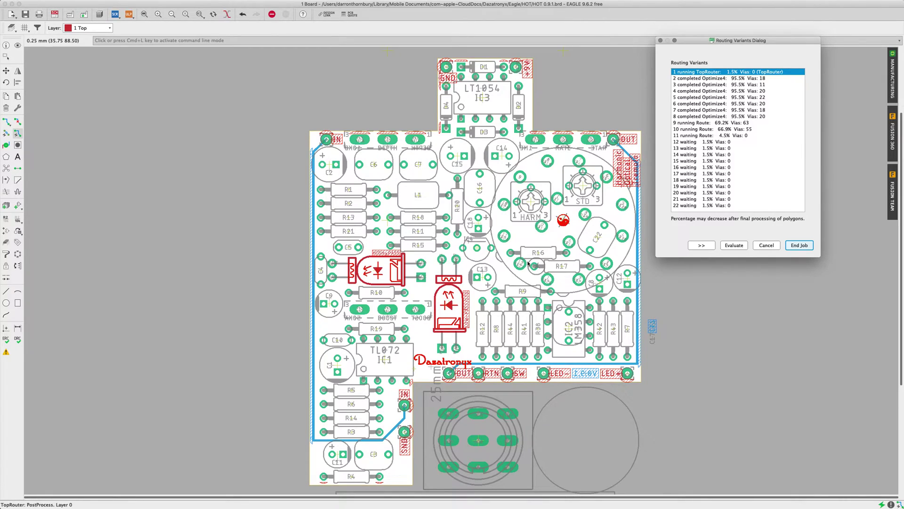
Step: Preview completed routing variants 2 through 7 on the board while the autorouter keeps running
click(727, 79)
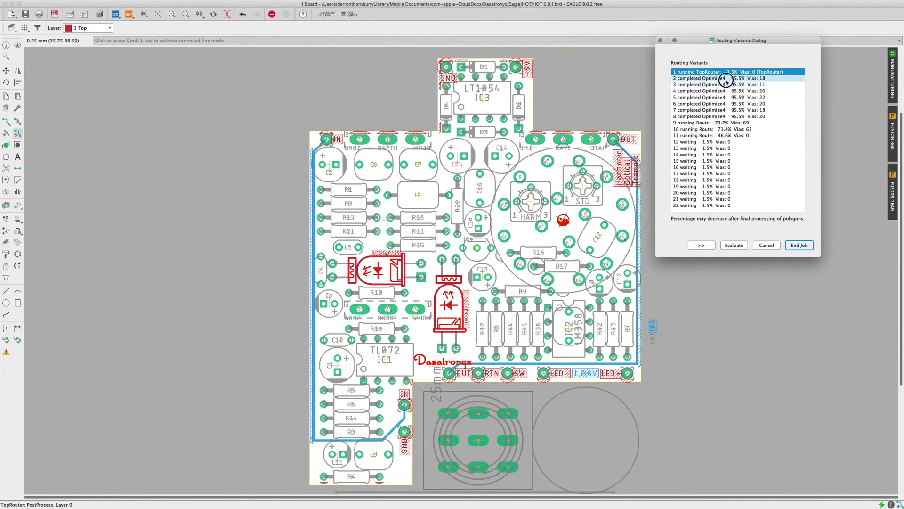
key(Down)
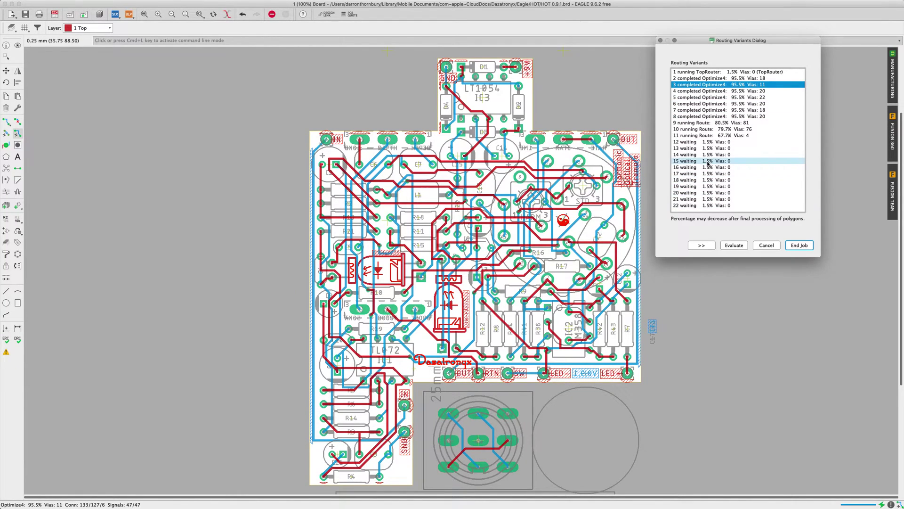
click(733, 92)
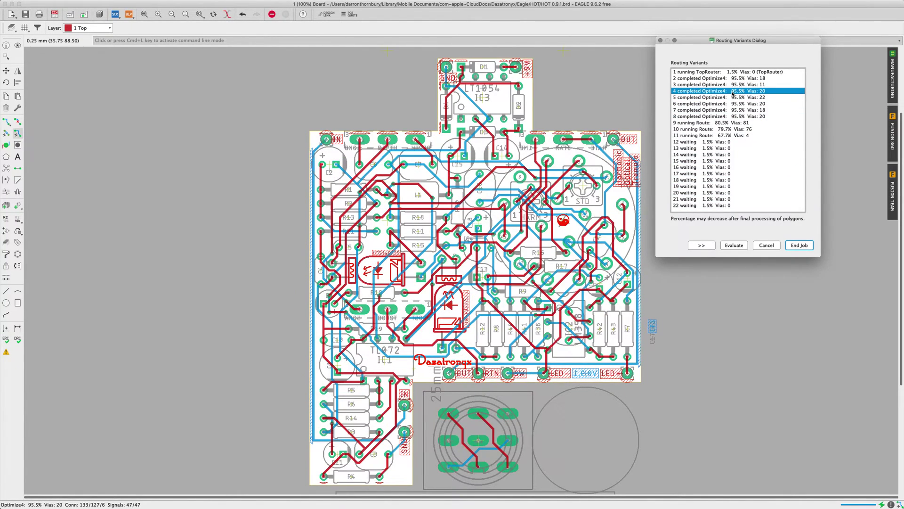
key(Down)
key(Down)
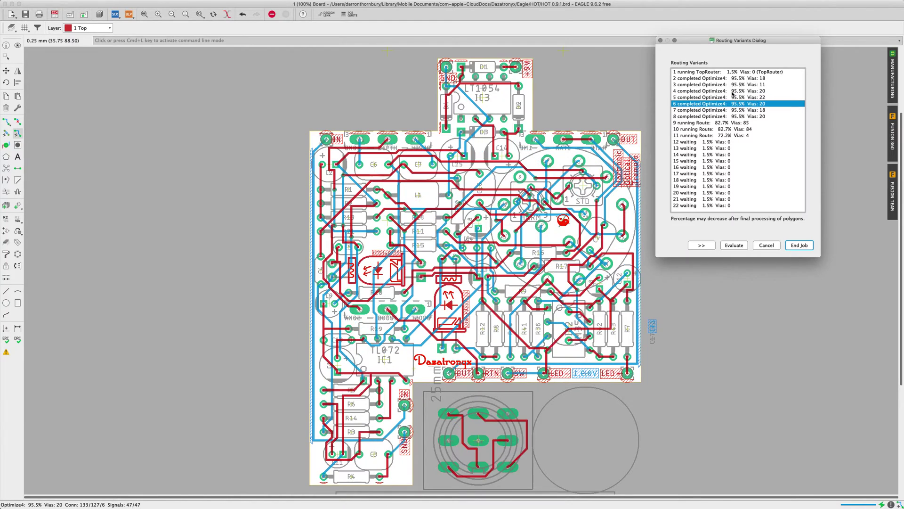
key(Down)
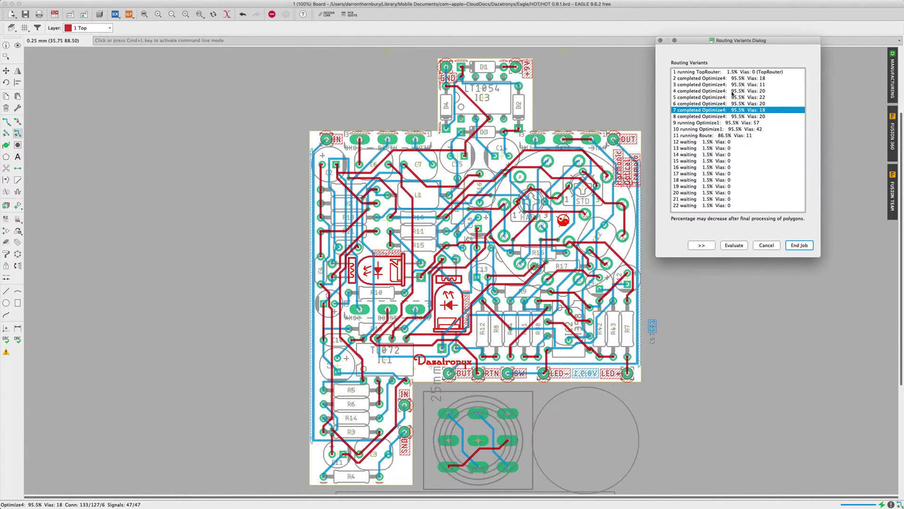
Step: Compare the track layouts of routing variants 5 through 8, and go back through the list to variant 2
key(Up)
key(Down)
key(Up)
key(Up)
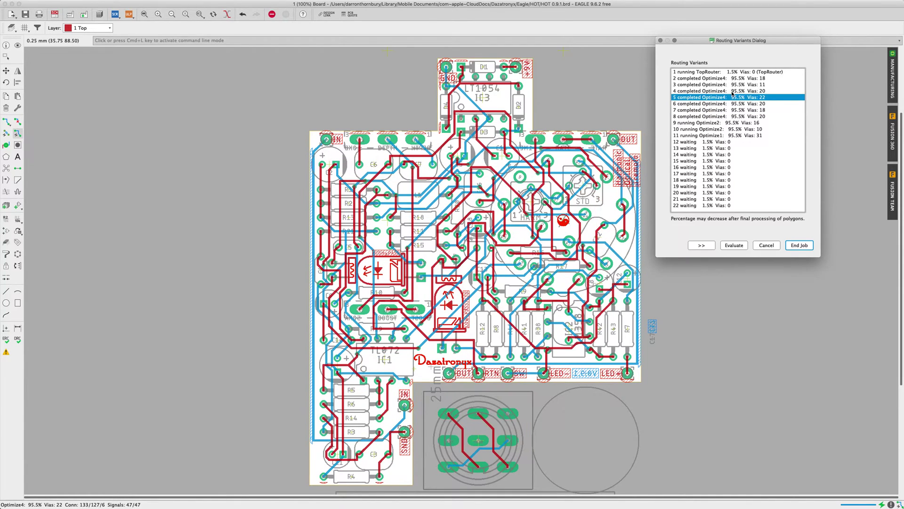
key(Down)
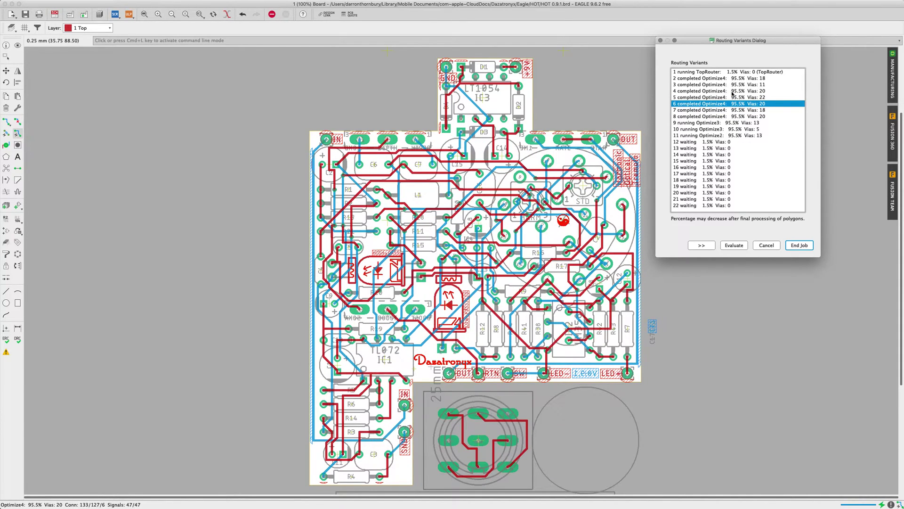
key(Down)
key(Down)
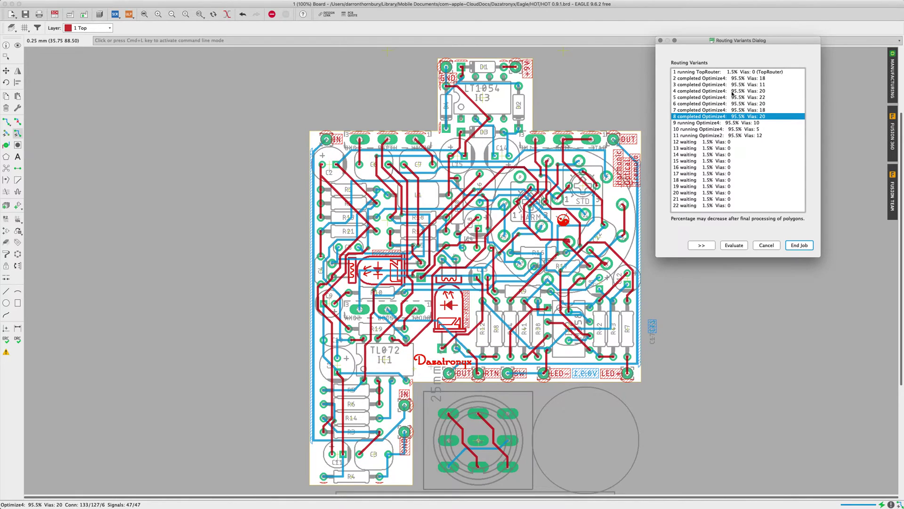
key(Up)
key(Up)
key(Up)
key(Up)
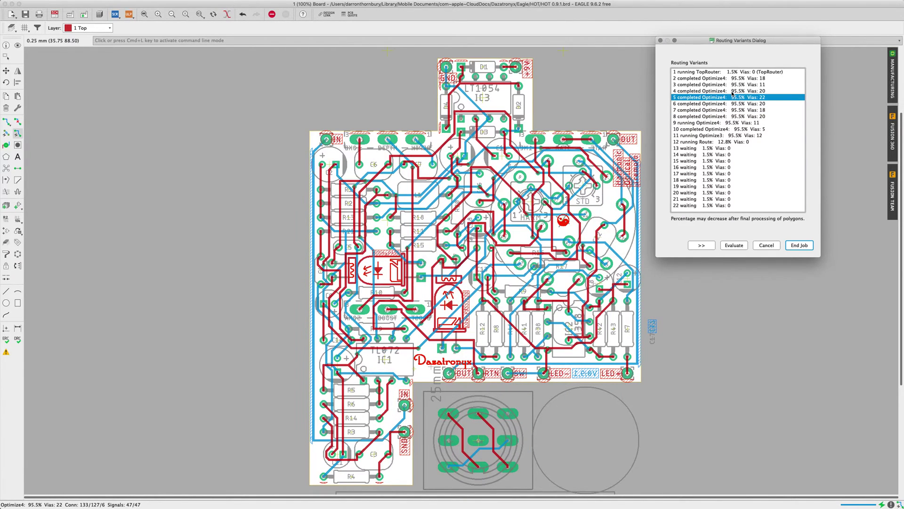
key(Up)
key(Up)
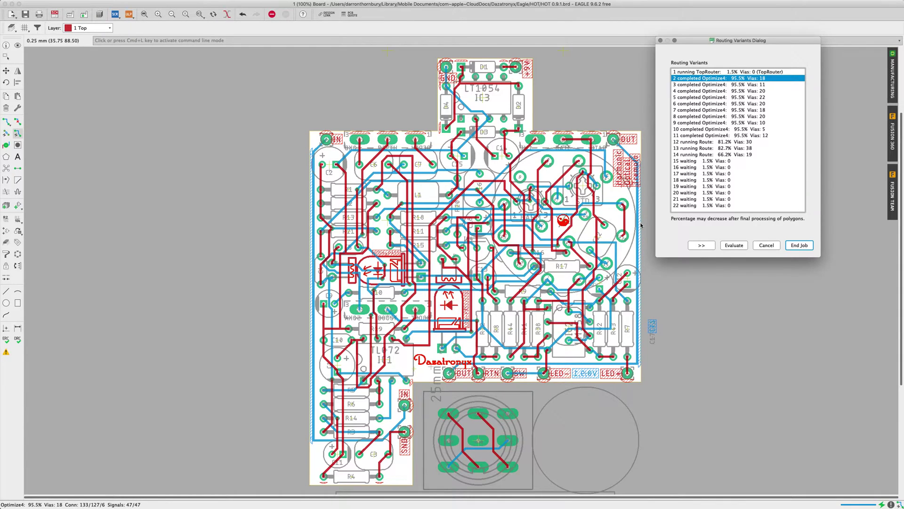
Step: Compare routing variants 3, 5, 8 and 10 on the board, finishing with variant 8
click(739, 85)
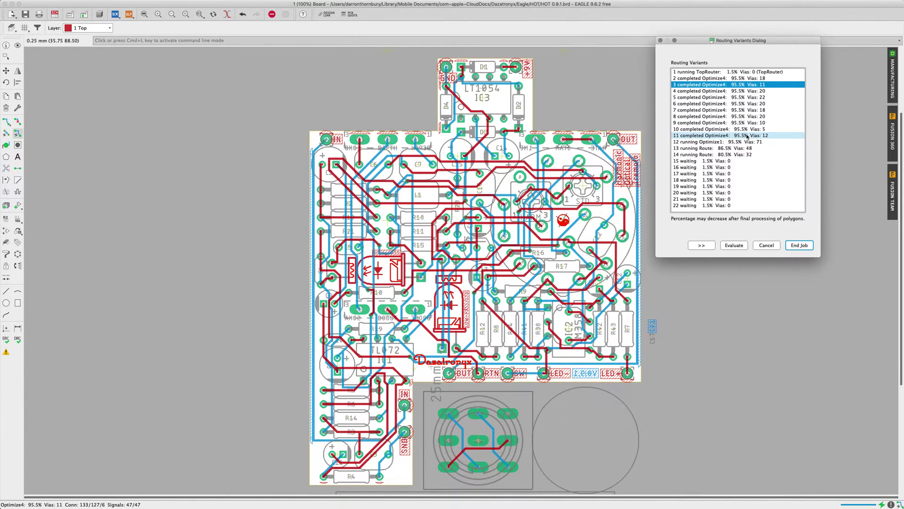
click(753, 96)
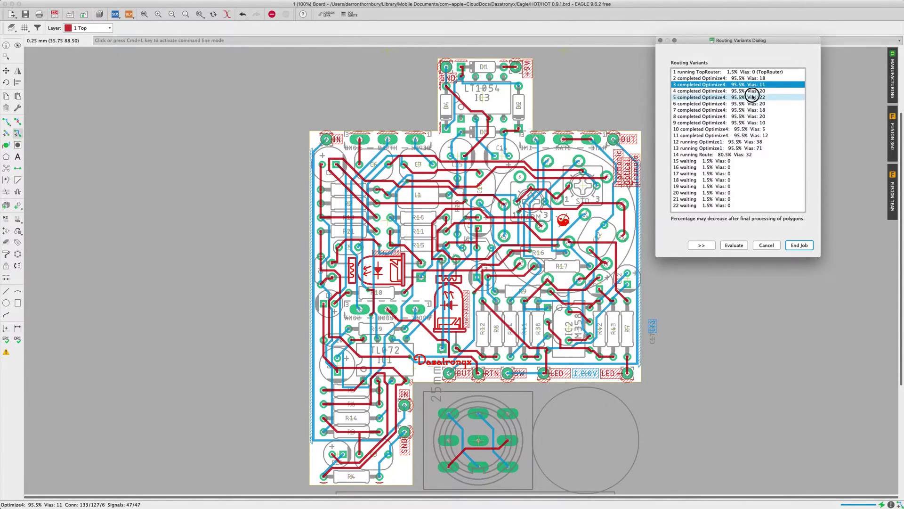
click(743, 116)
click(730, 130)
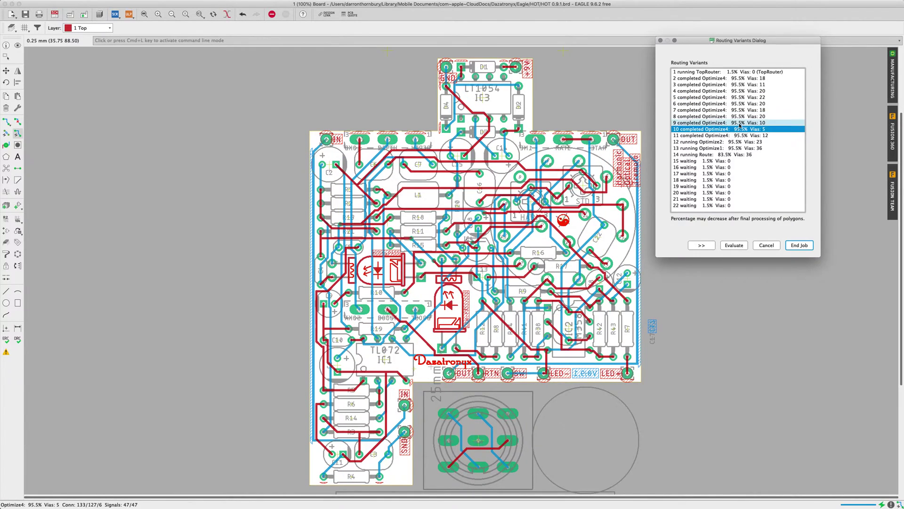
click(732, 117)
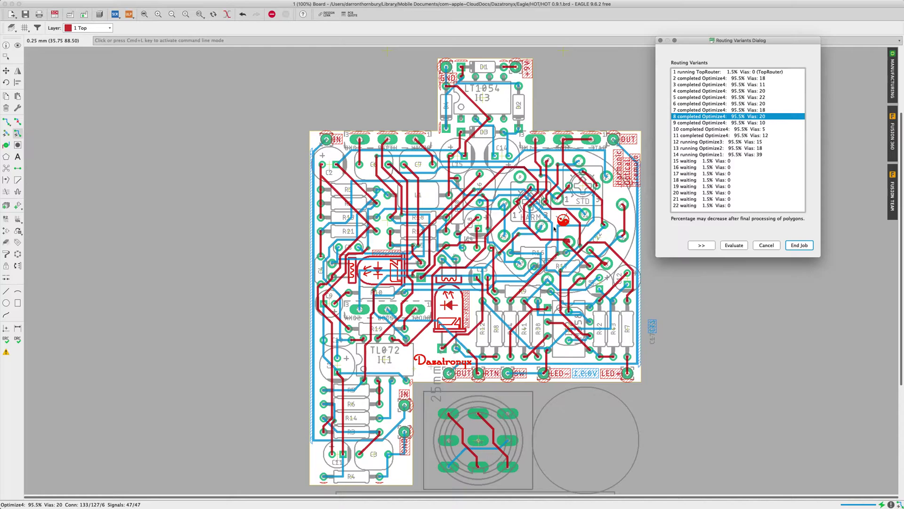
Step: Review the completed routing variants one by one again, from variant 2 to variant 7
click(747, 81)
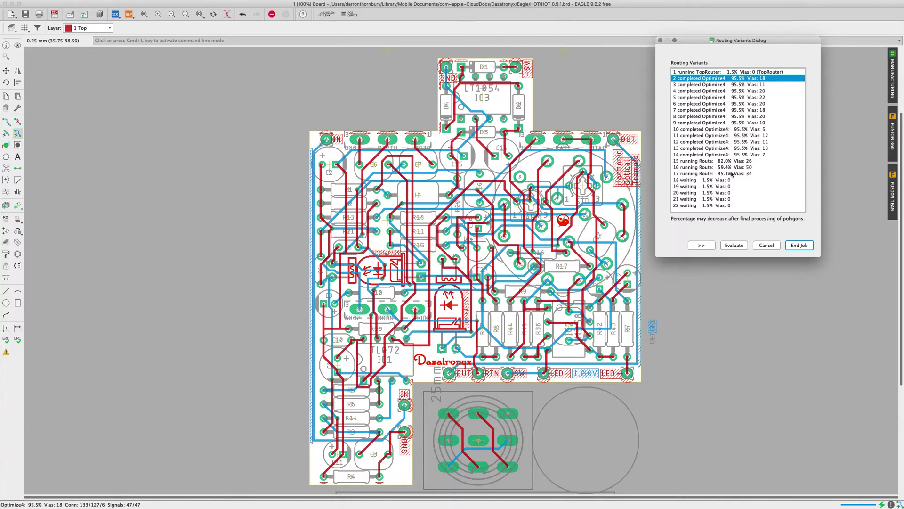
key(Down)
key(Down)
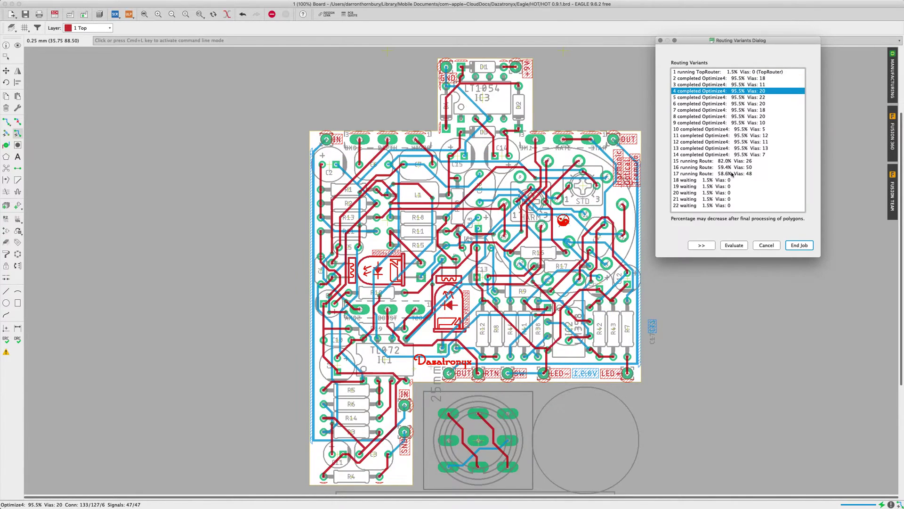
key(Down)
key(Down)
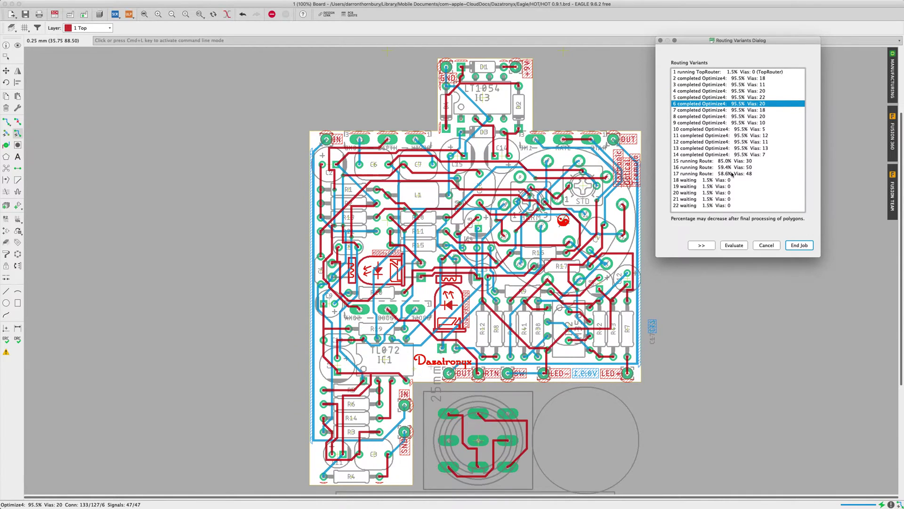
key(Down)
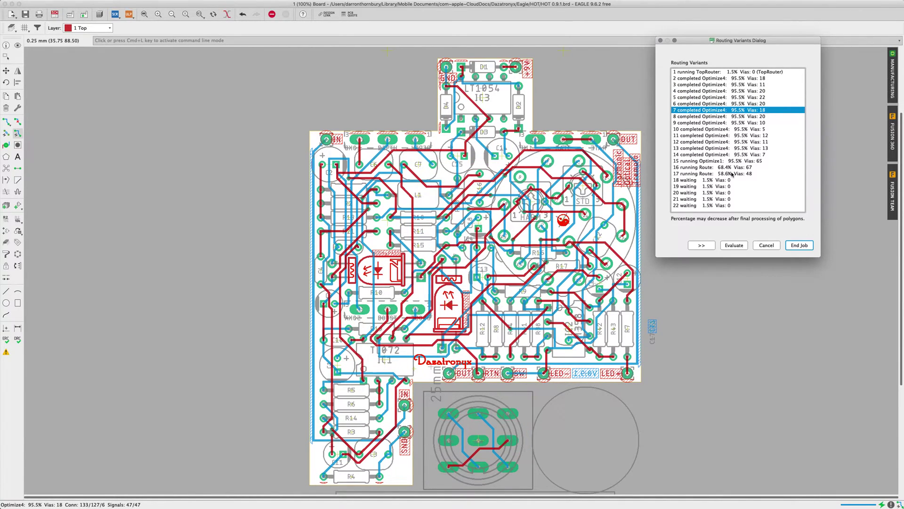